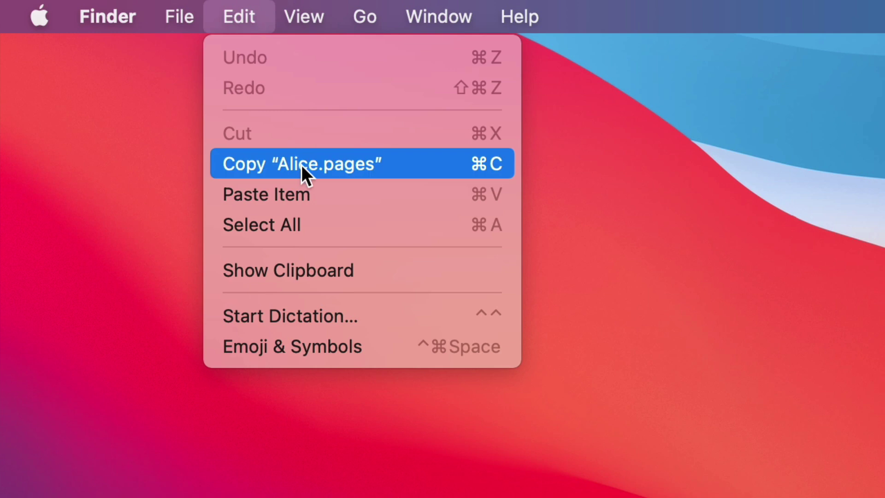
- Copy Alice.pages from the Edit menu and view the Documents folder window
left_click(303, 174)
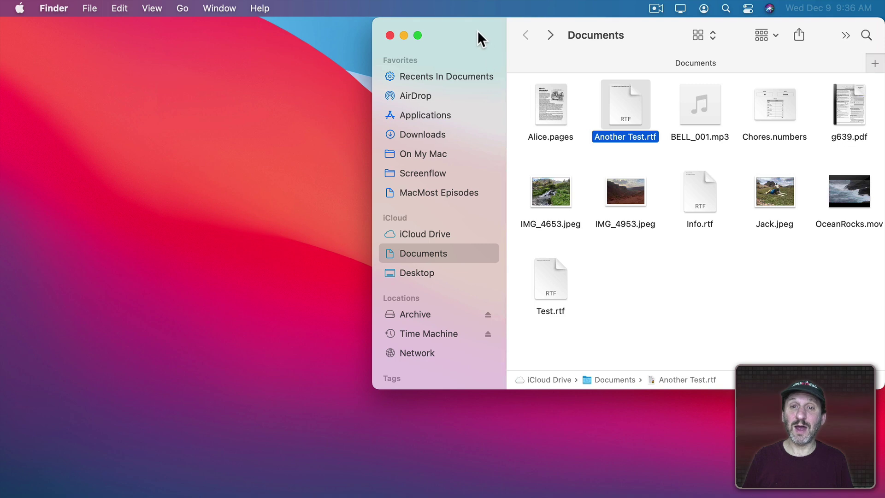
mouse_move(477, 30)
left_mouse_down()
mouse_move(464, 36)
mouse_move(480, 26)
left_mouse_up()
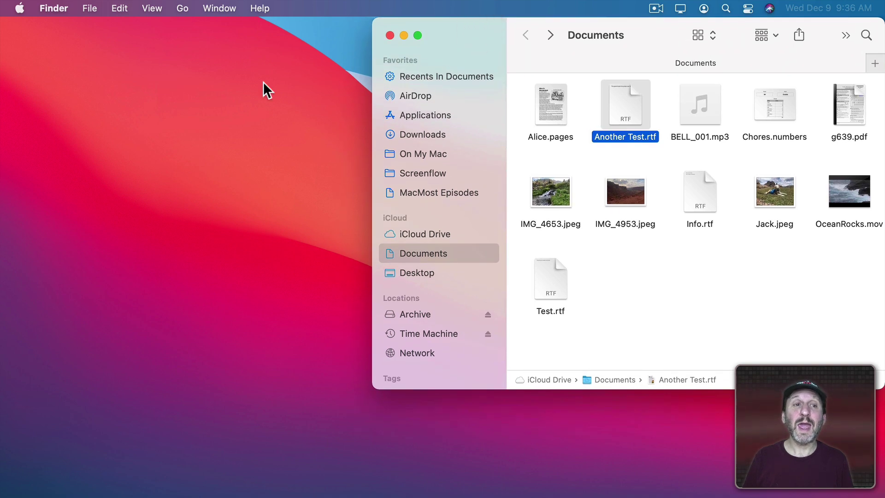
left_click(50, 8)
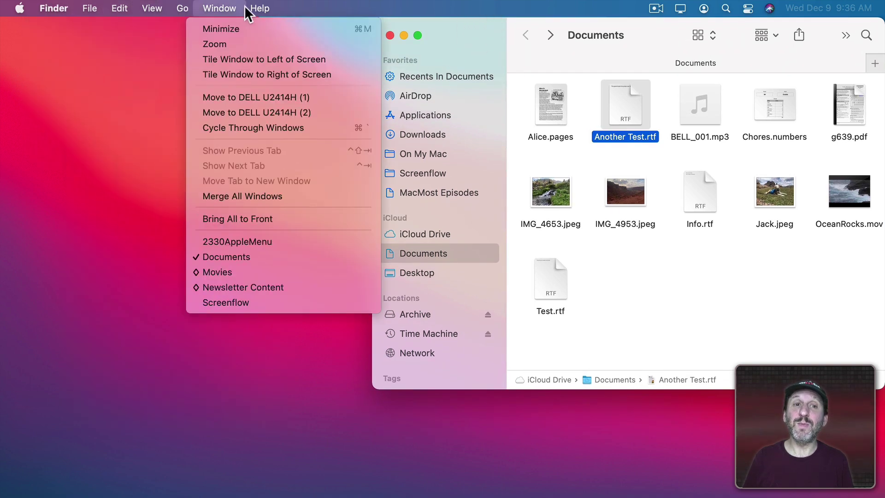
left_click(57, 7)
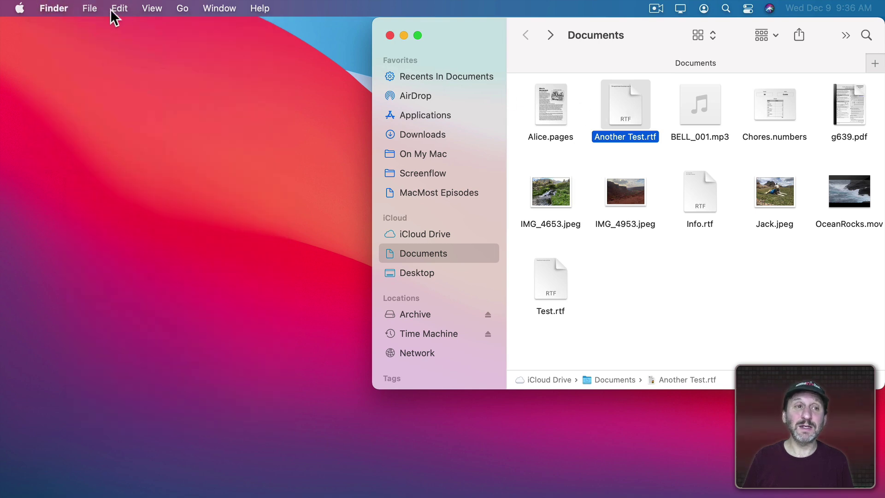
left_click(90, 8)
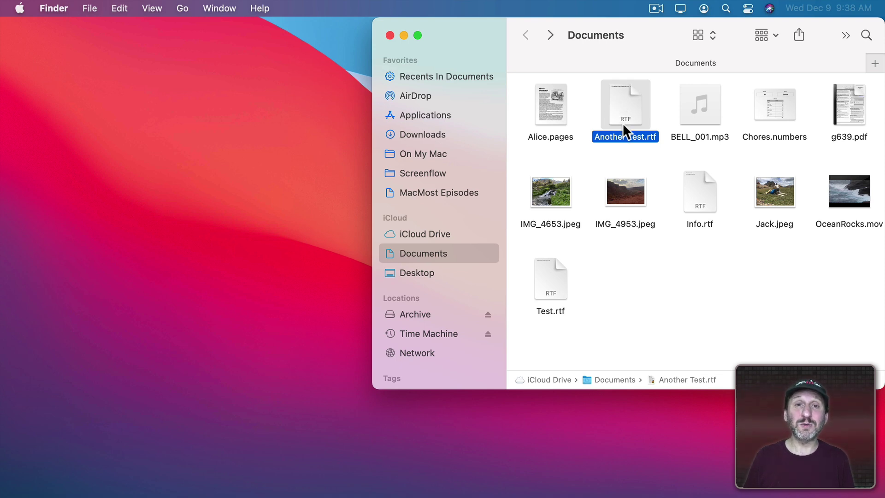
left_click(89, 10)
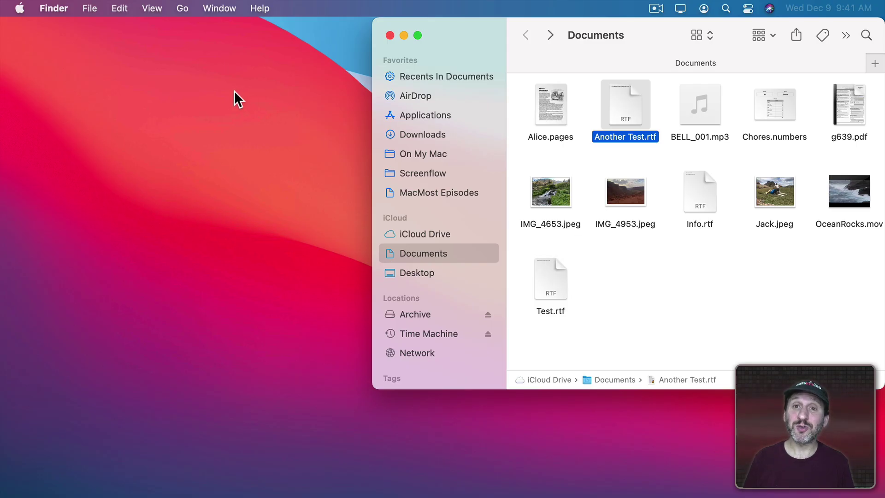
- Browse Finder's File and View menus, the view-mode popup and the Go menu without changing anything
left_click(99, 10)
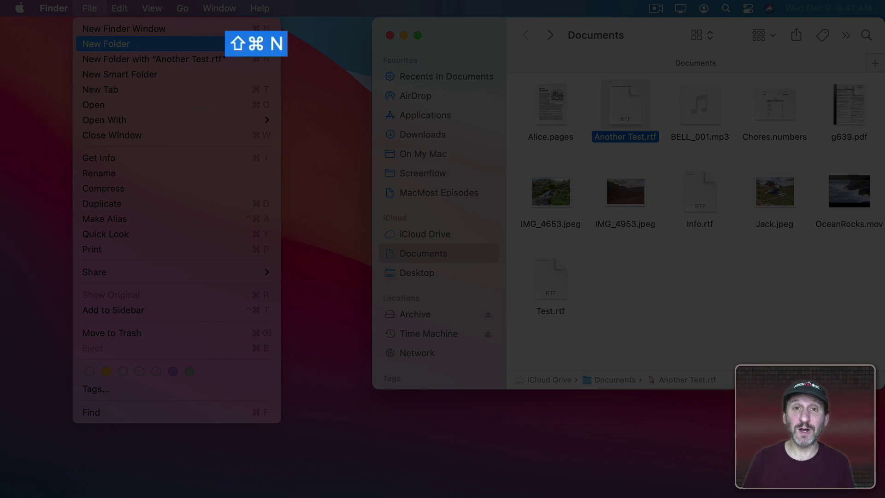
key("Escape")
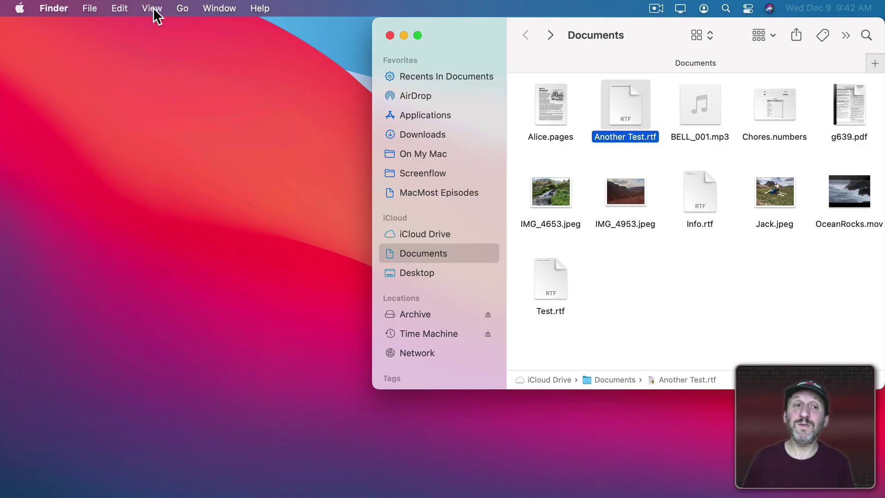
left_click(154, 9)
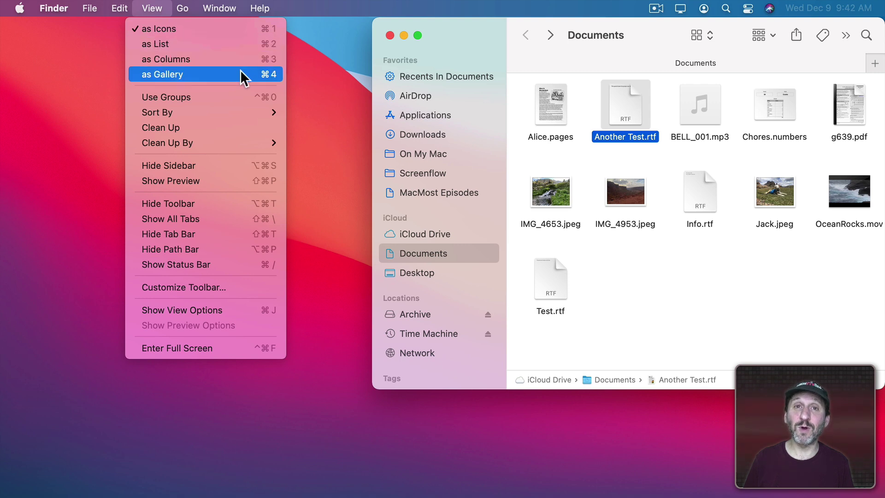
left_click(469, 35)
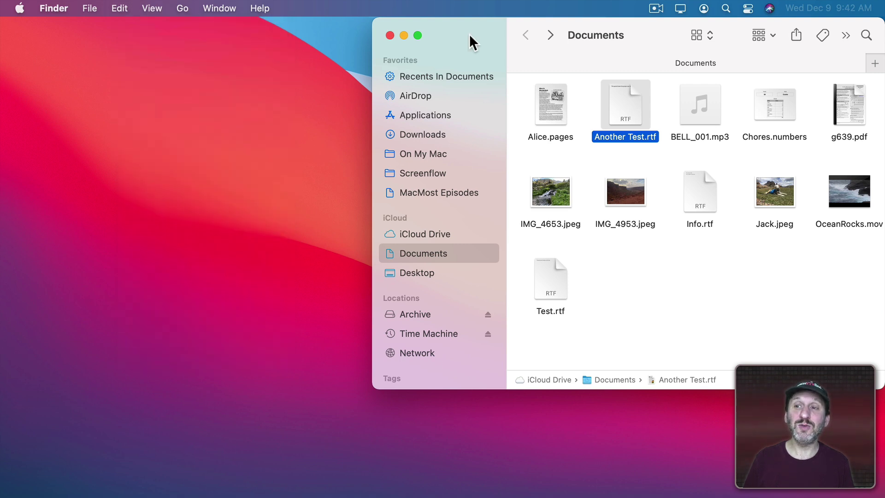
left_click(702, 38)
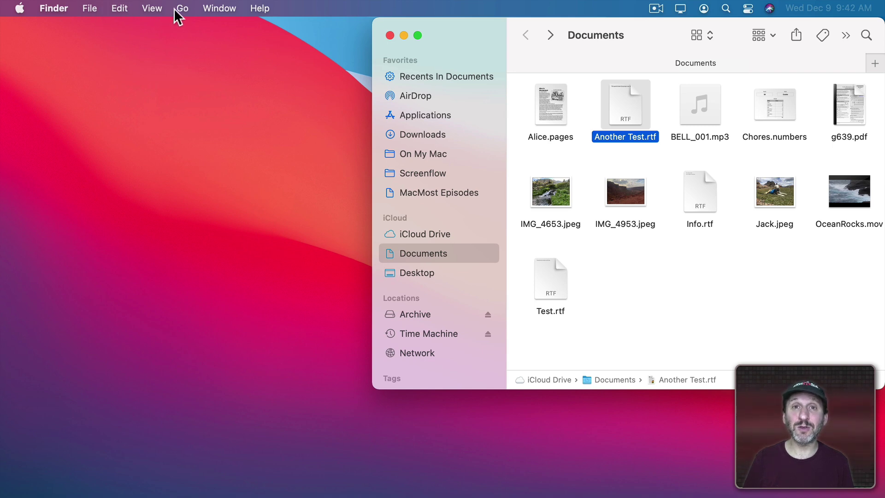
left_click(175, 9)
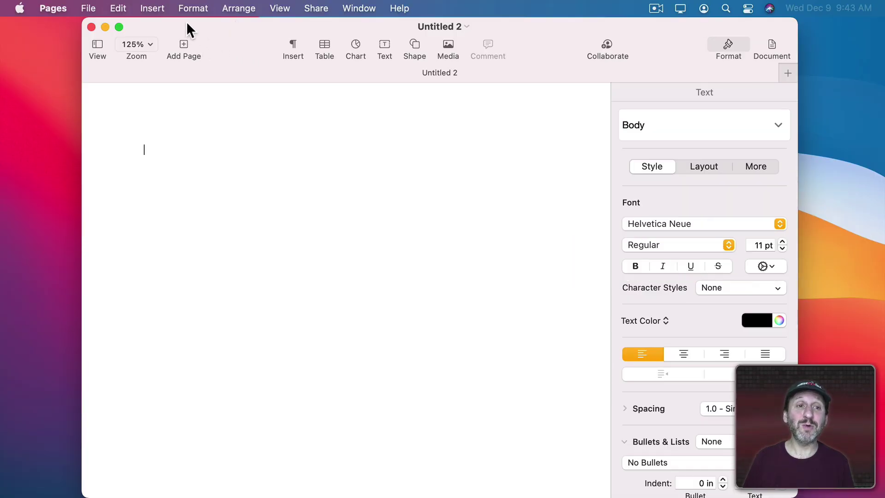
- Browse Pages' Format, Font, Arrange, View, Insert and Format > Text menus, then dismiss them
left_click(192, 8)
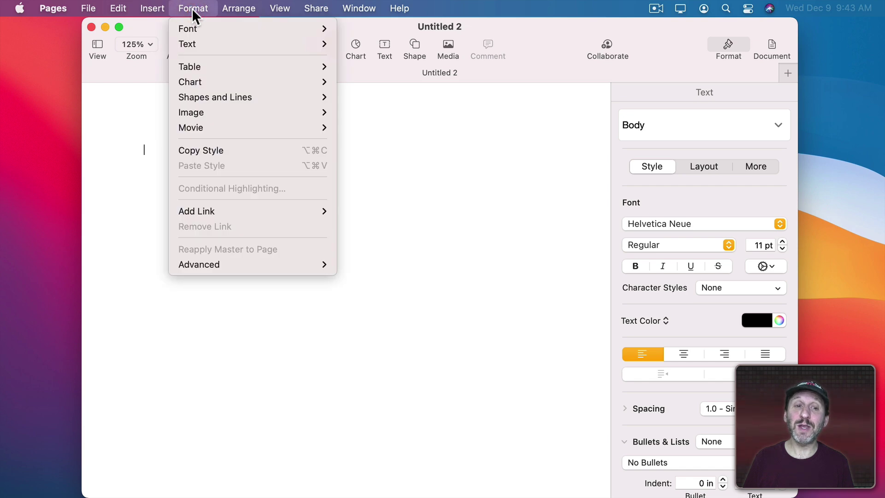
mouse_move(206, 27)
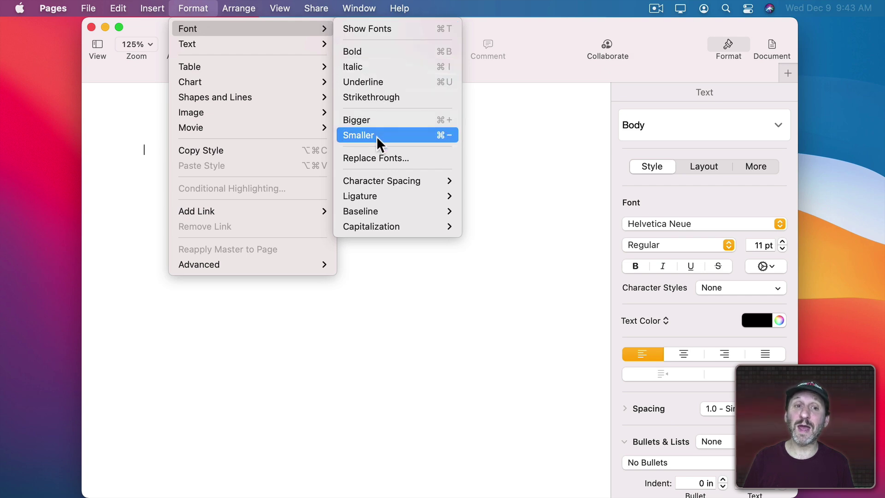
mouse_move(243, 8)
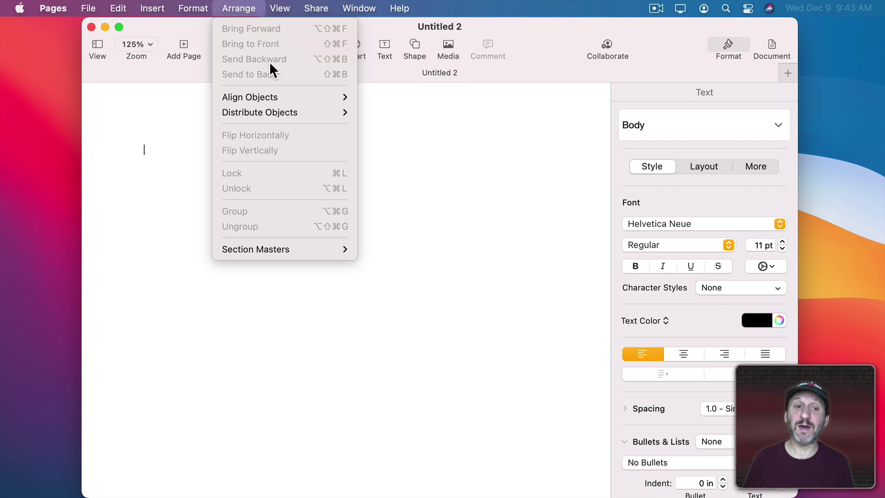
mouse_move(280, 9)
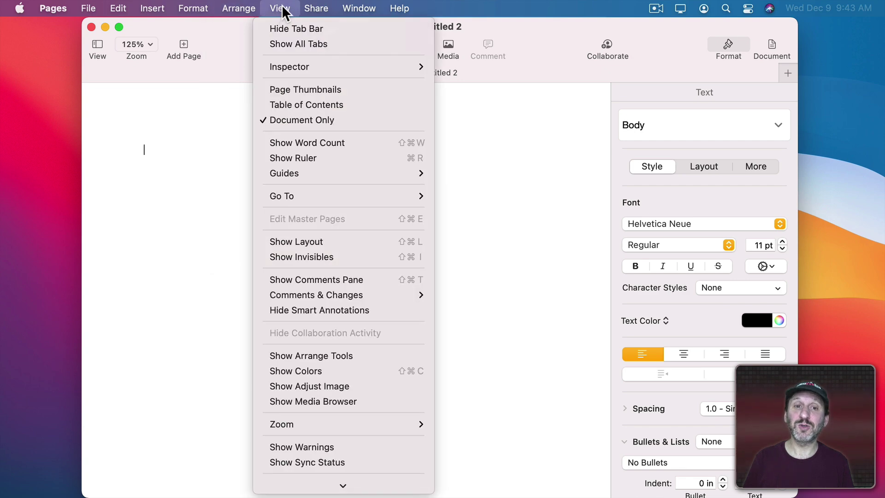
mouse_move(161, 8)
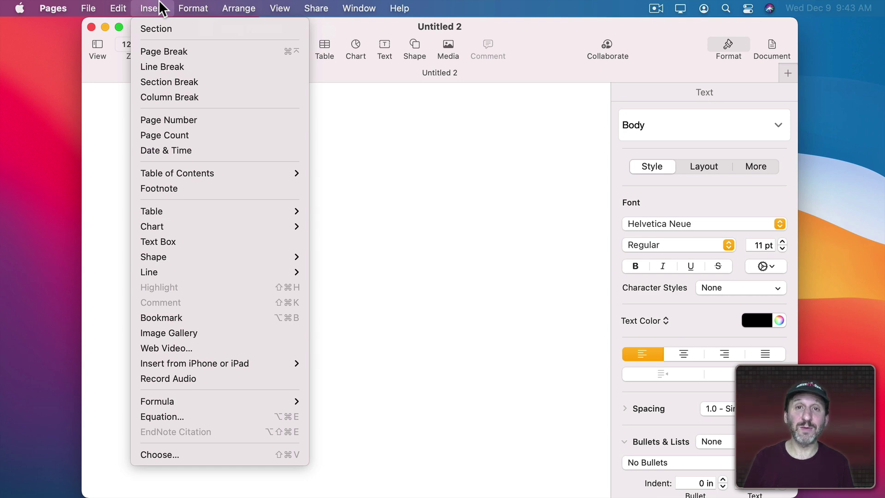
left_click(158, 10)
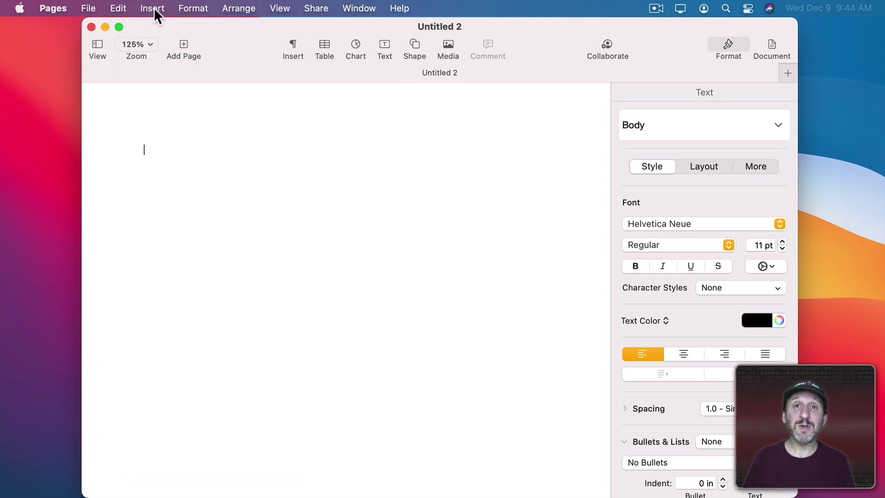
left_click(191, 13)
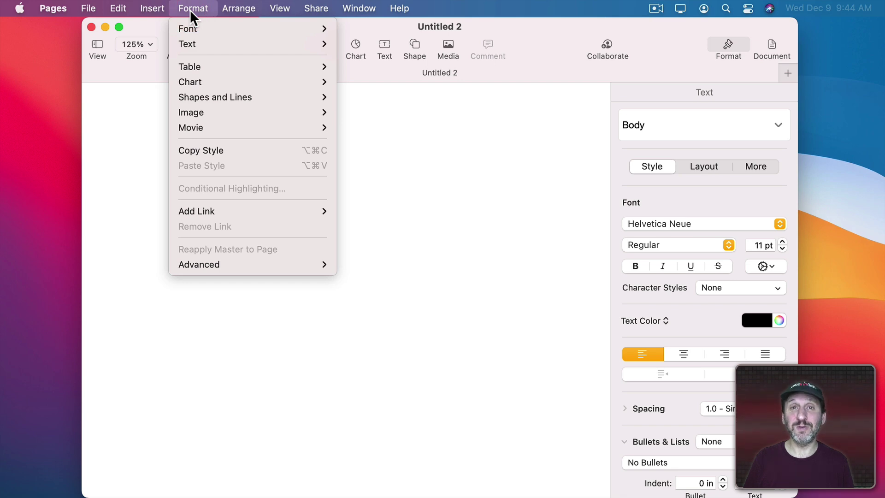
mouse_move(206, 47)
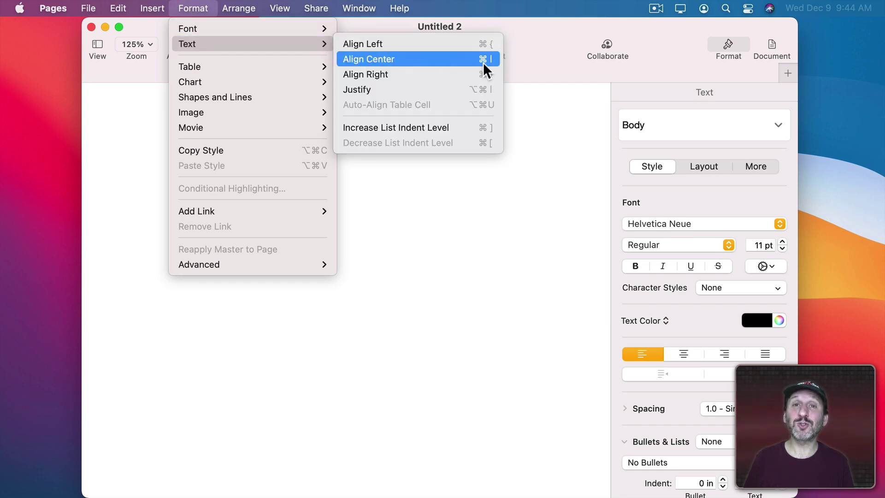
left_click(535, 171)
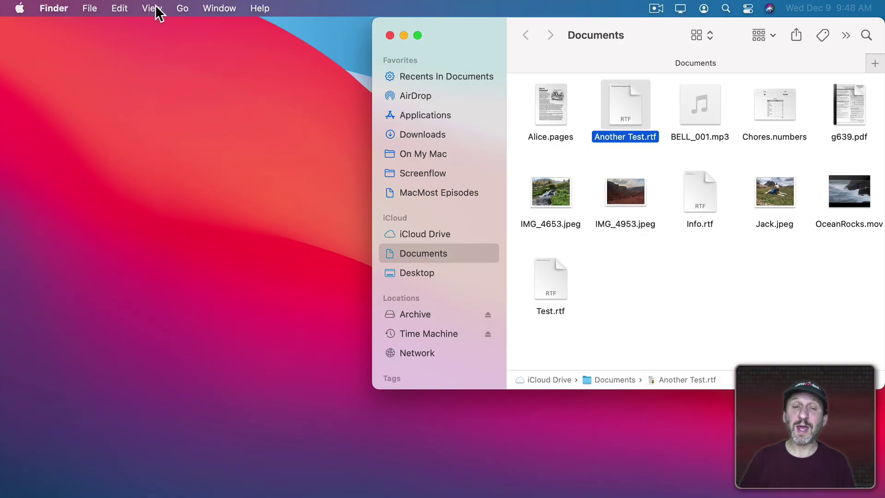
- Show Clean Up in Finder's View menu, then open System Preferences from the Apple menu
left_click(157, 8)
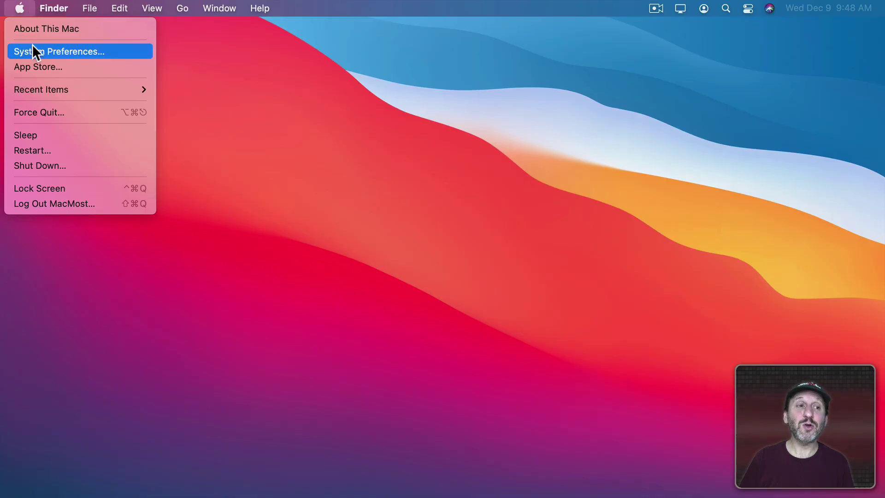
left_click(32, 45)
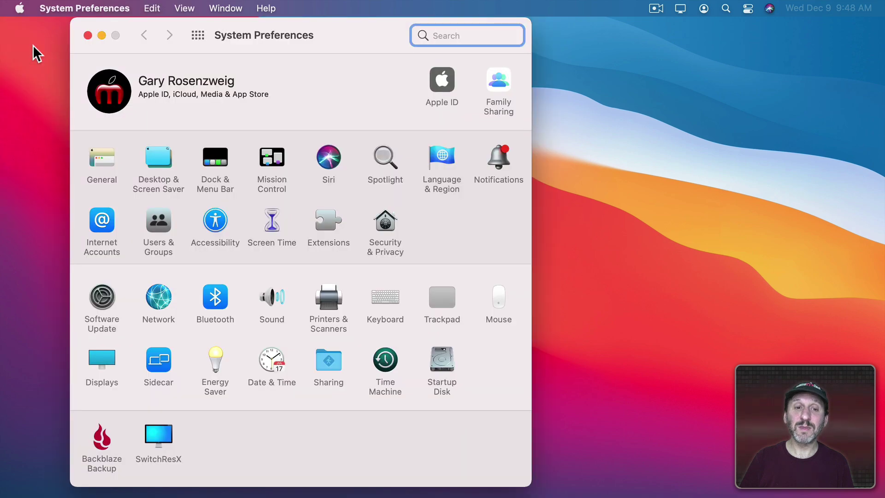
- Open the Keyboard pane's Shortcuts tab and review the Mission Control shortcuts
left_click(385, 295)
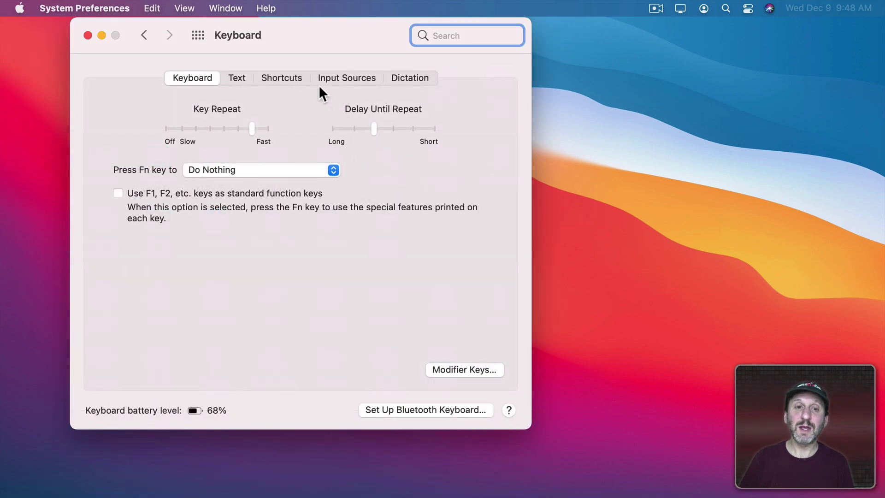
left_click(266, 79)
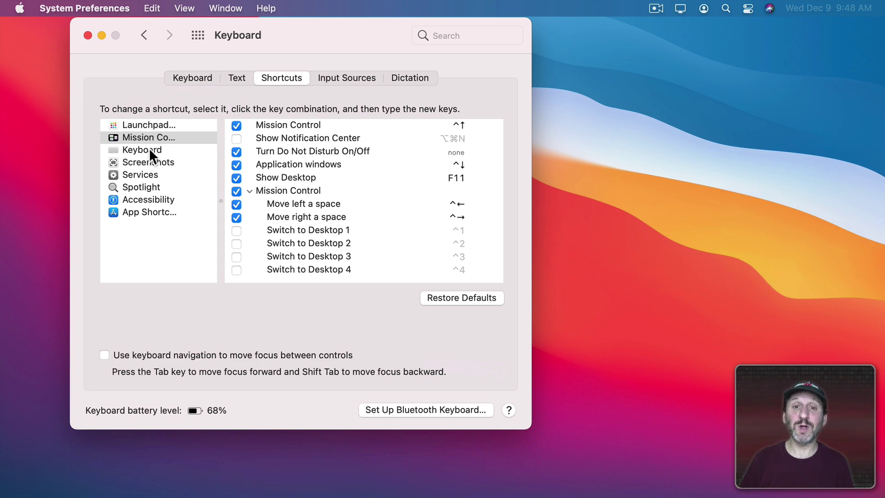
left_click(129, 137)
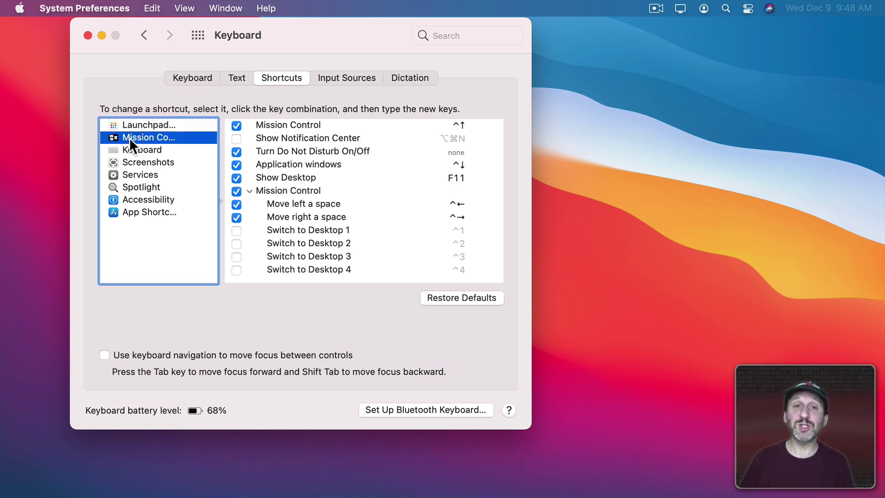
left_click(278, 125)
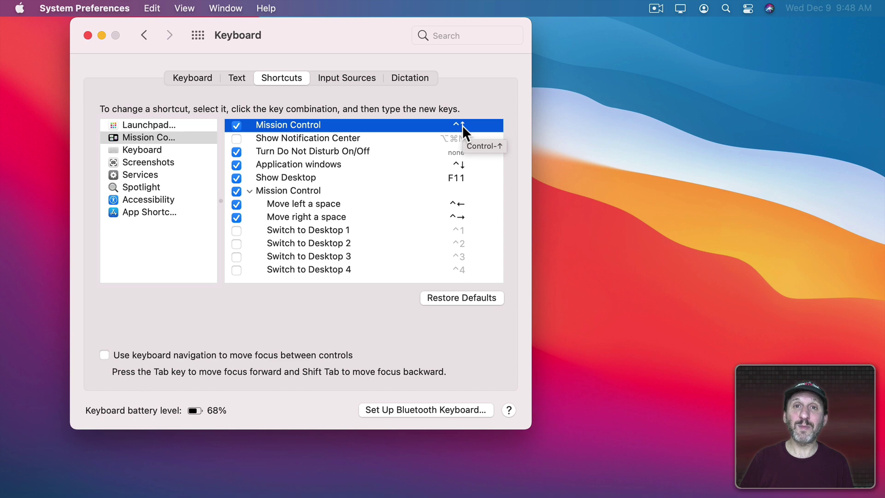
left_click(401, 138)
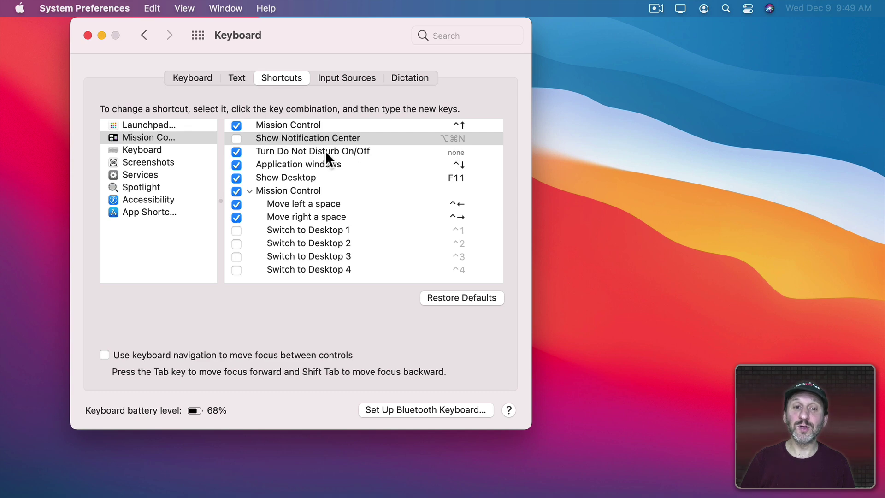
- Assign ⌥⇧⌘D to Turn Do Not Disturb On/Off, then browse the sidebar categories to Spotlight
double_click(454, 152)
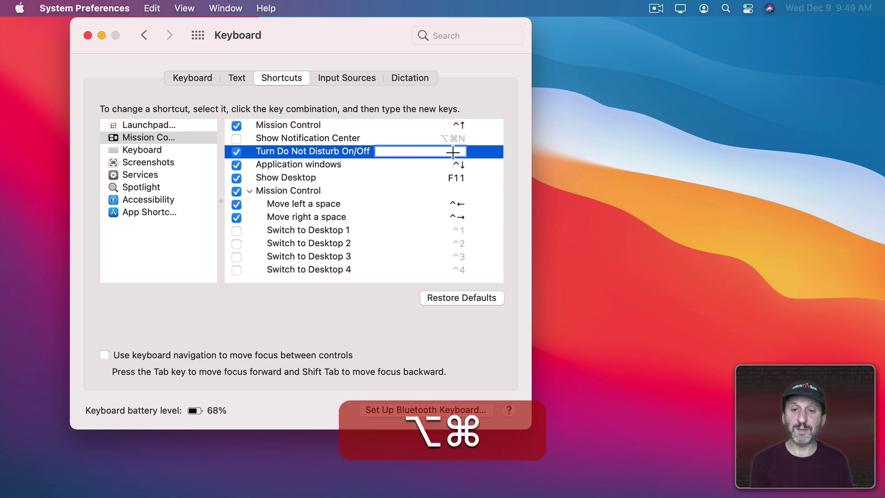
key("alt+shift+super+d")
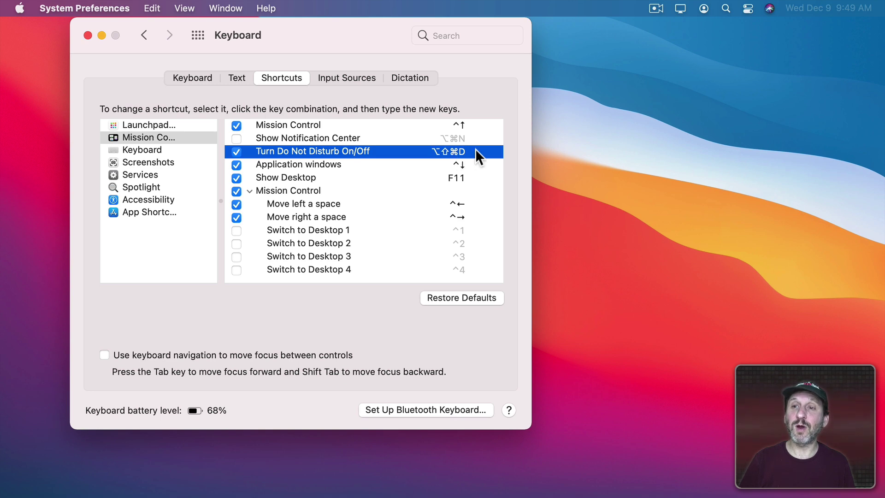
left_click(137, 154)
left_click(137, 158)
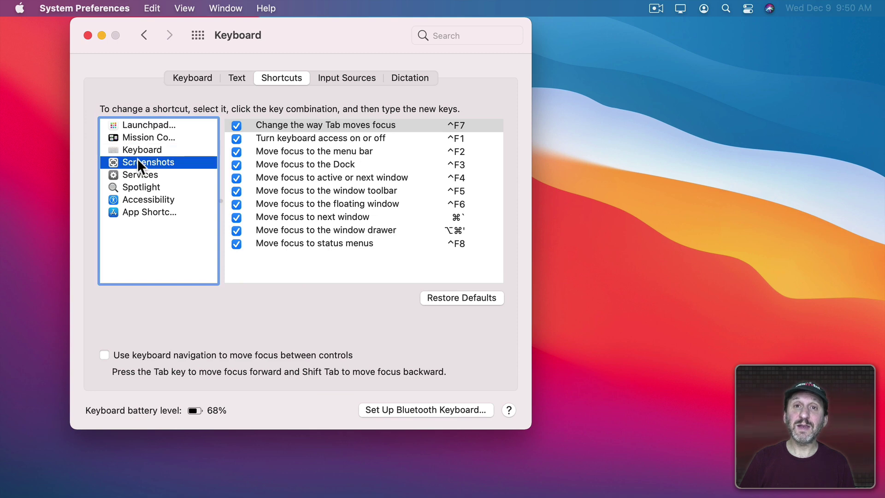
left_click(136, 173)
left_click(134, 187)
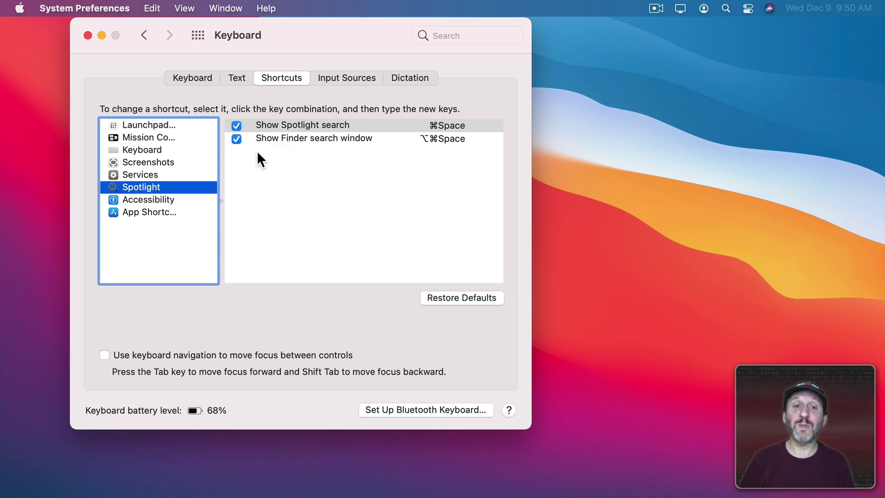
- Start a new Finder.app app shortcut with the Menu Title 'Clean Up'
left_click(140, 211)
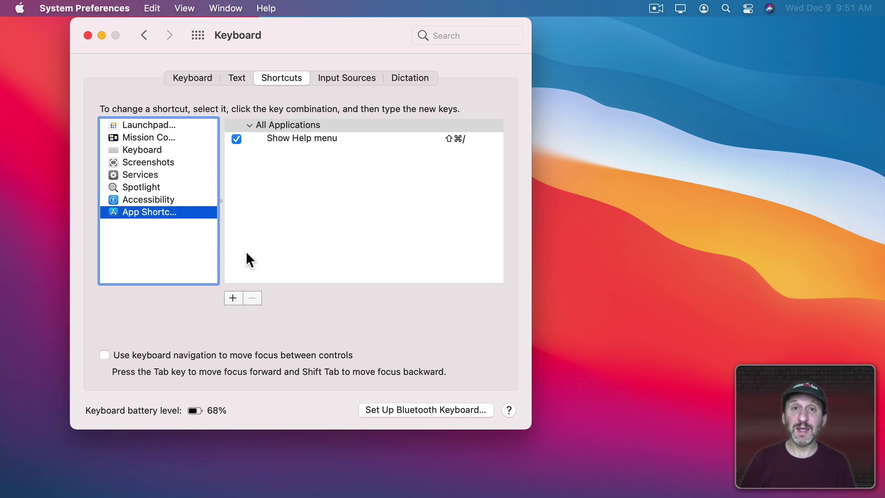
left_click(233, 298)
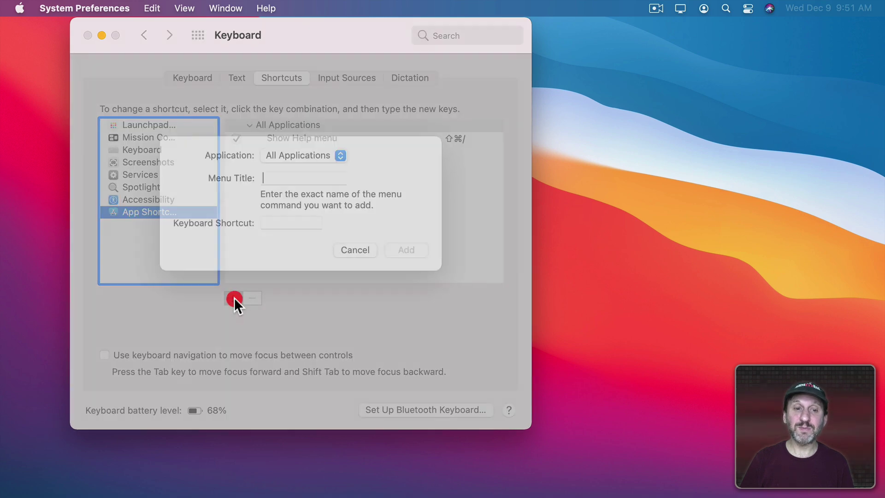
left_click(292, 179)
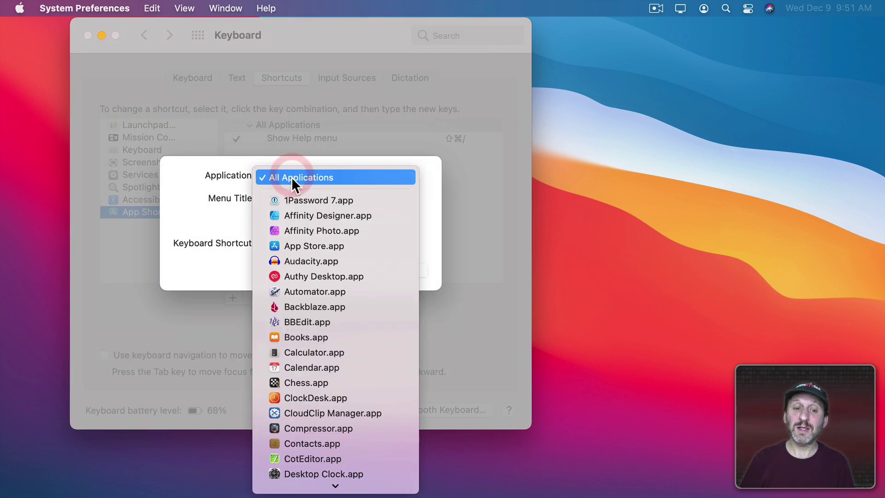
scroll(298, 289, "down", 10)
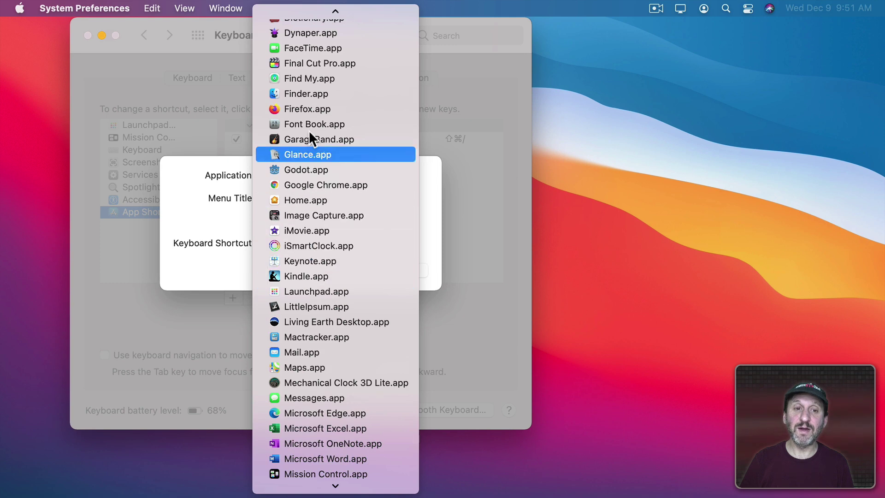
left_click(309, 92)
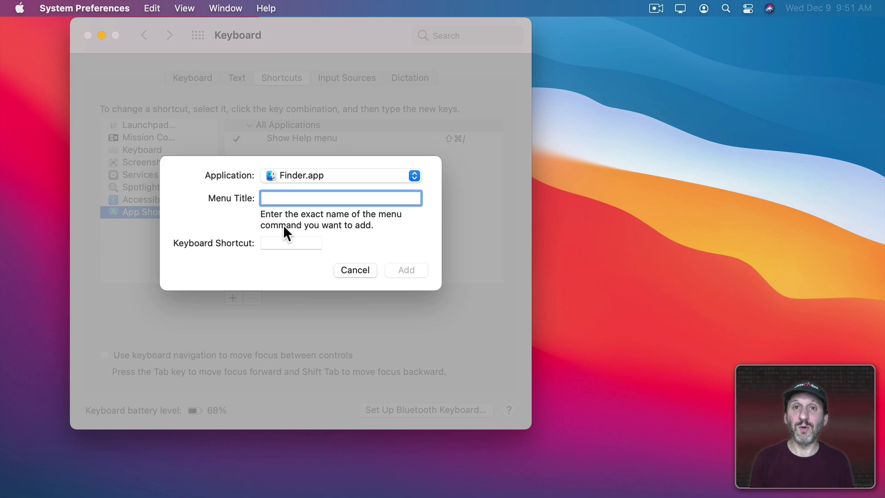
type("C")
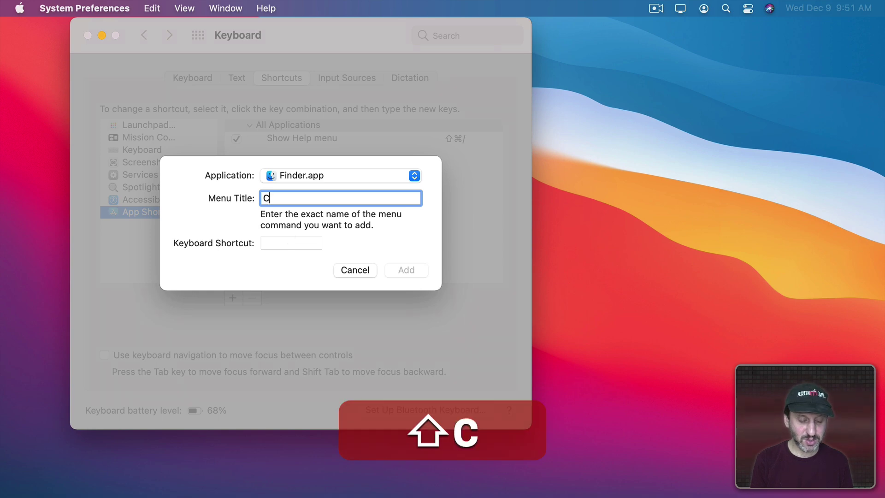
type("lean Up")
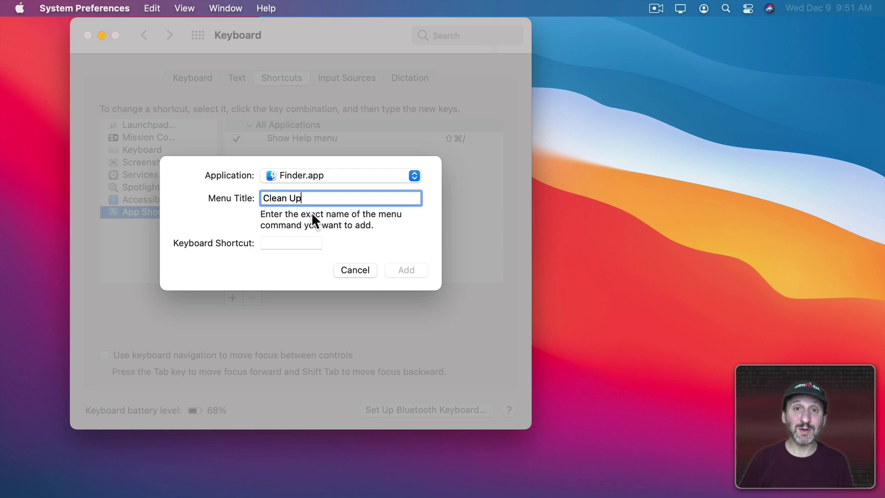
- Record ⌥⇧⌘U as the Clean Up shortcut, add it, and inspect the new entry
left_click(289, 241)
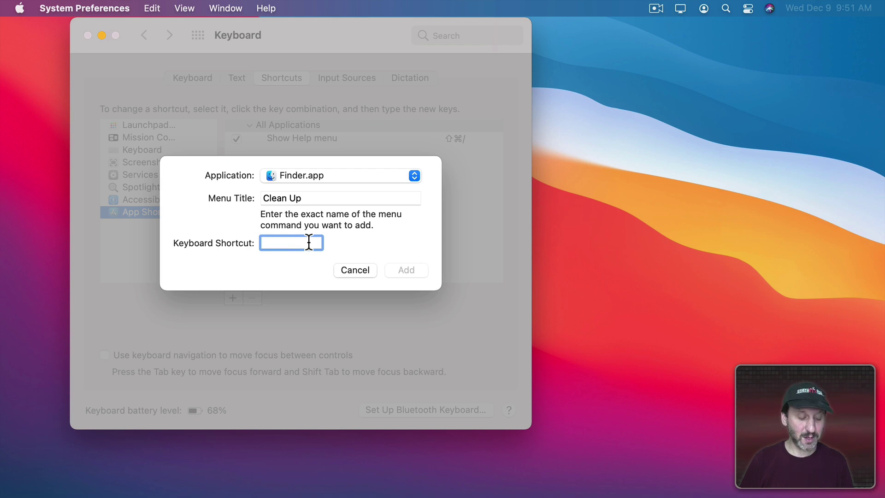
key("shift")
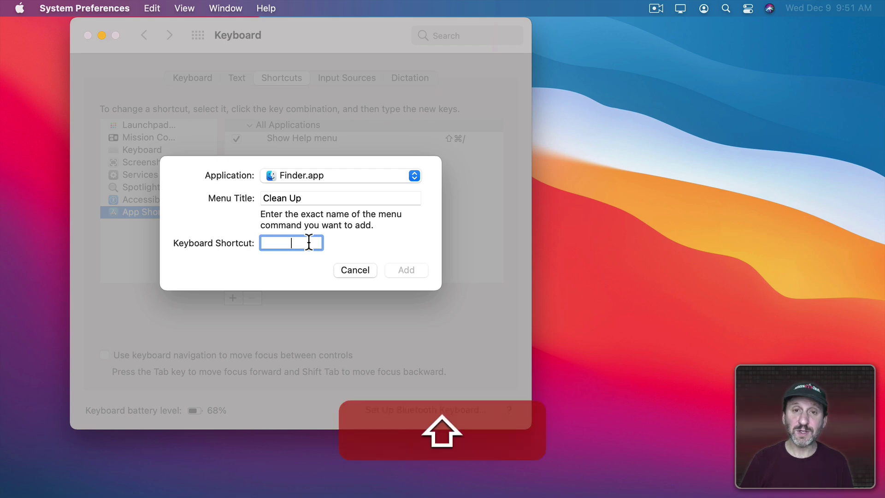
key("alt")
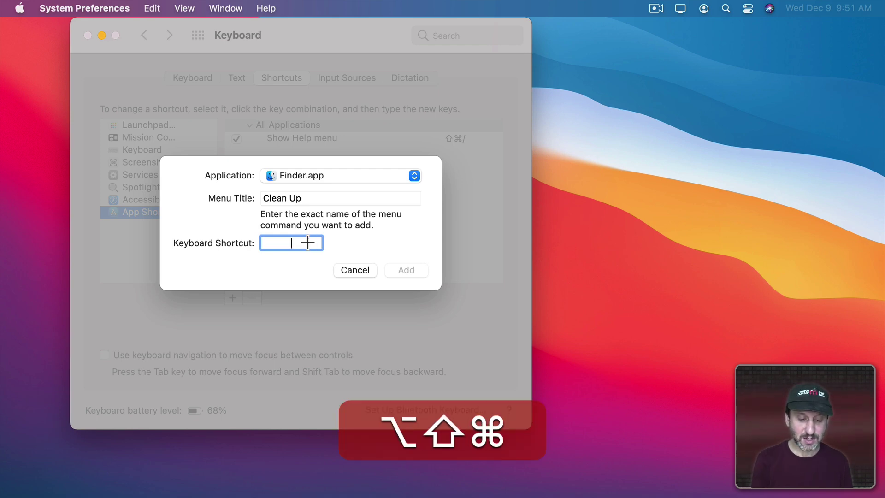
key("alt+shift+super+u")
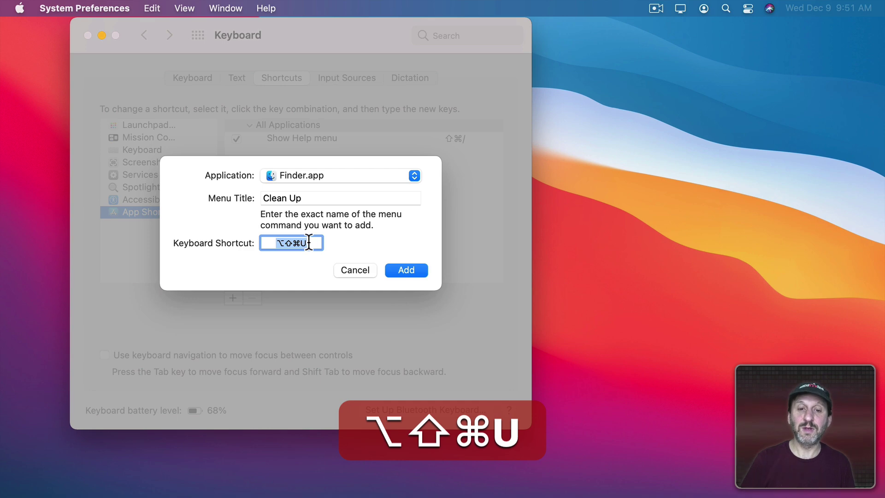
left_click(407, 271)
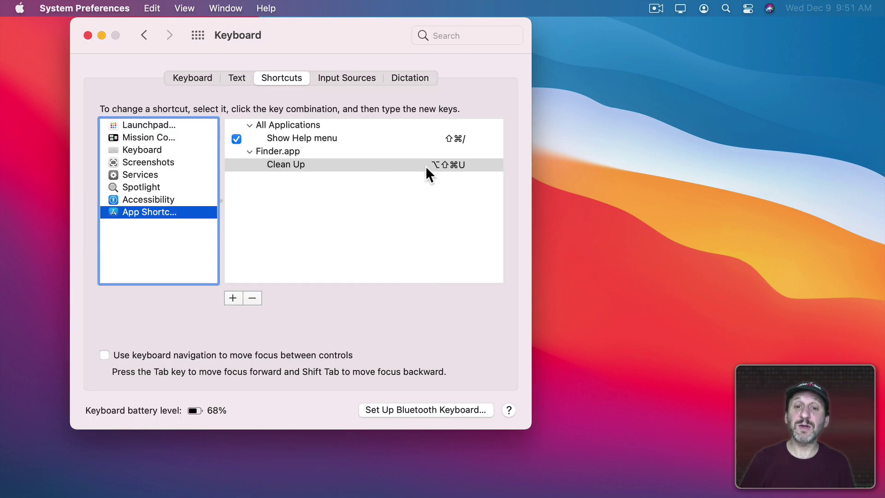
left_click(272, 165)
left_click(284, 165)
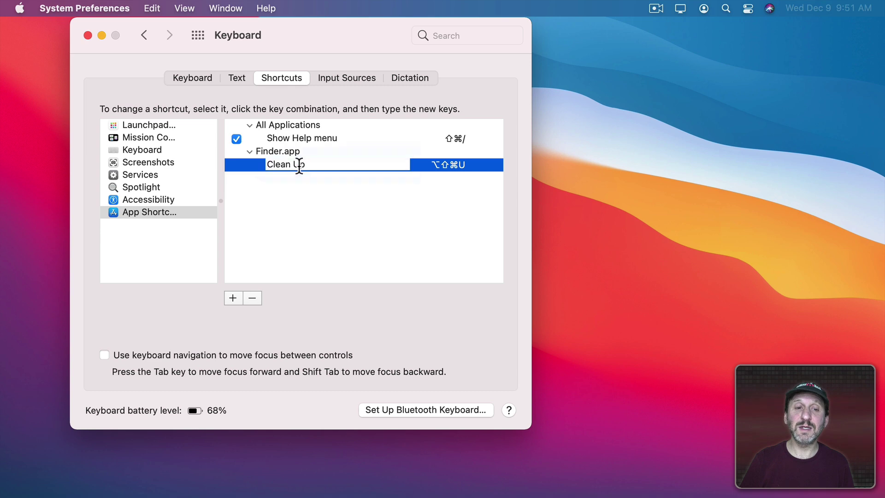
left_click(451, 166)
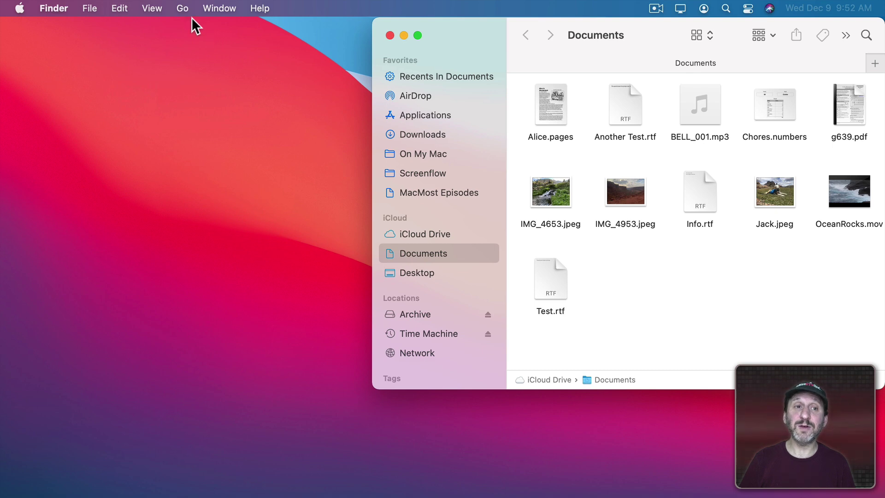
- Check that Finder's View menu lists Clean Up with the ⌥⇧⌘U shortcut
left_click(153, 8)
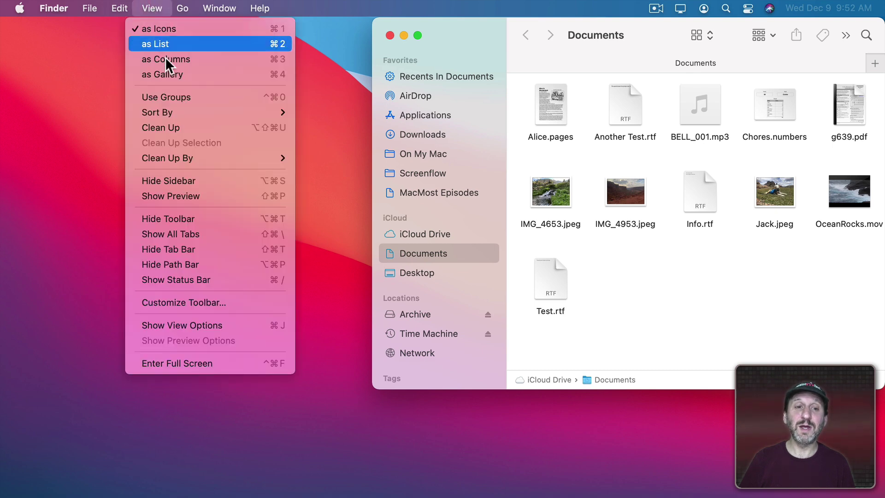